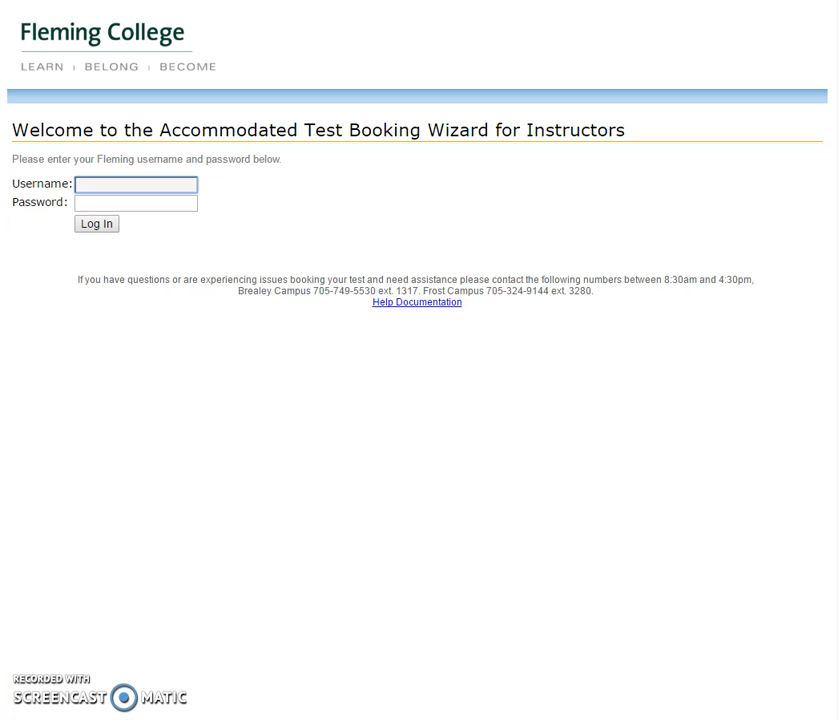
# Sign in with the instructor's username and password to reach the welcome page.
pyautogui.click(108, 184)
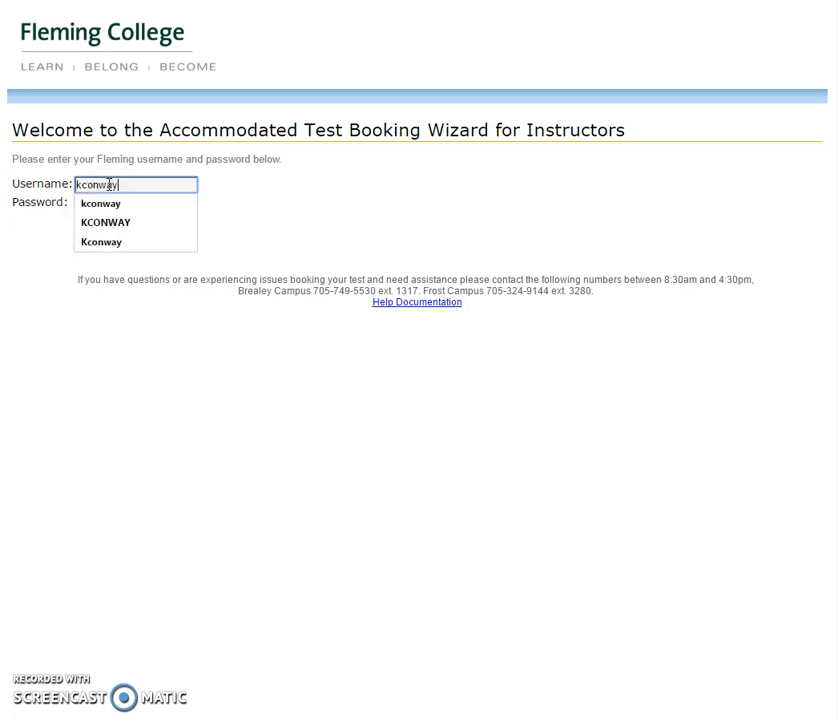
pyautogui.press('Tab')
pyautogui.write('••••••••')
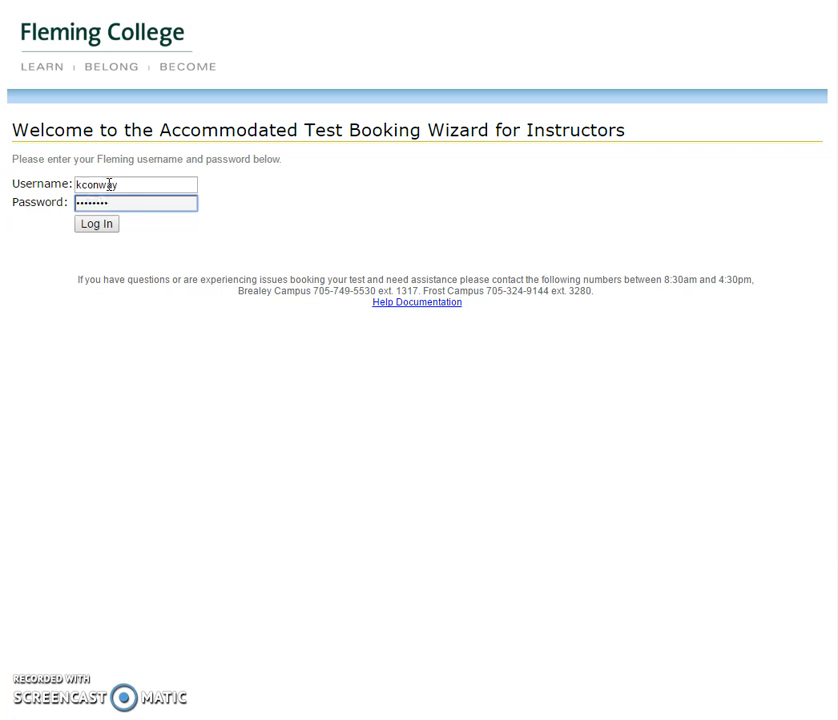
pyautogui.click(102, 228)
pyautogui.click(99, 225)
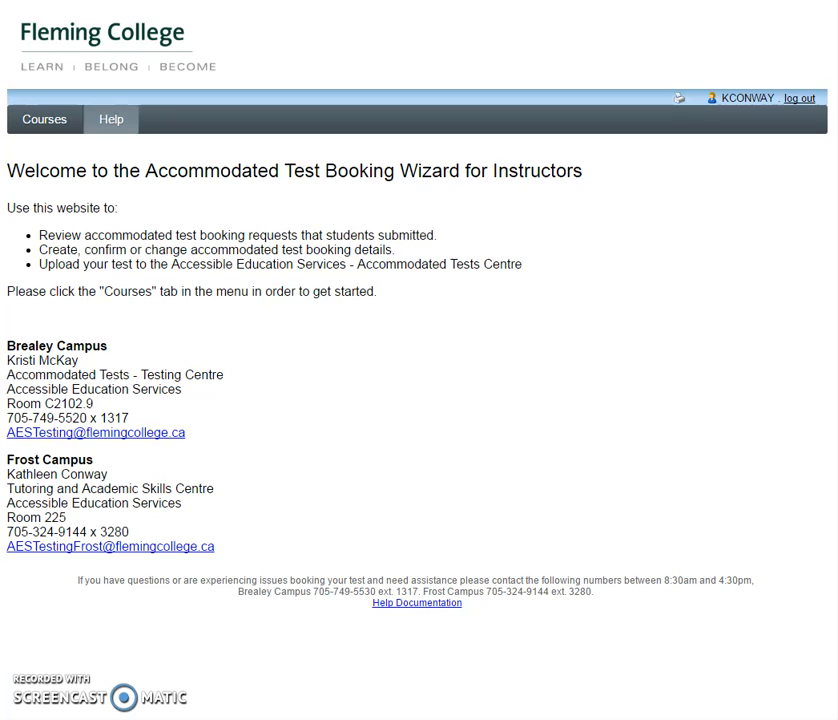
# Show the Winter Session 2017 courses FAKE 002, FAKE 004 and FAKE 006.
pyautogui.click(46, 126)
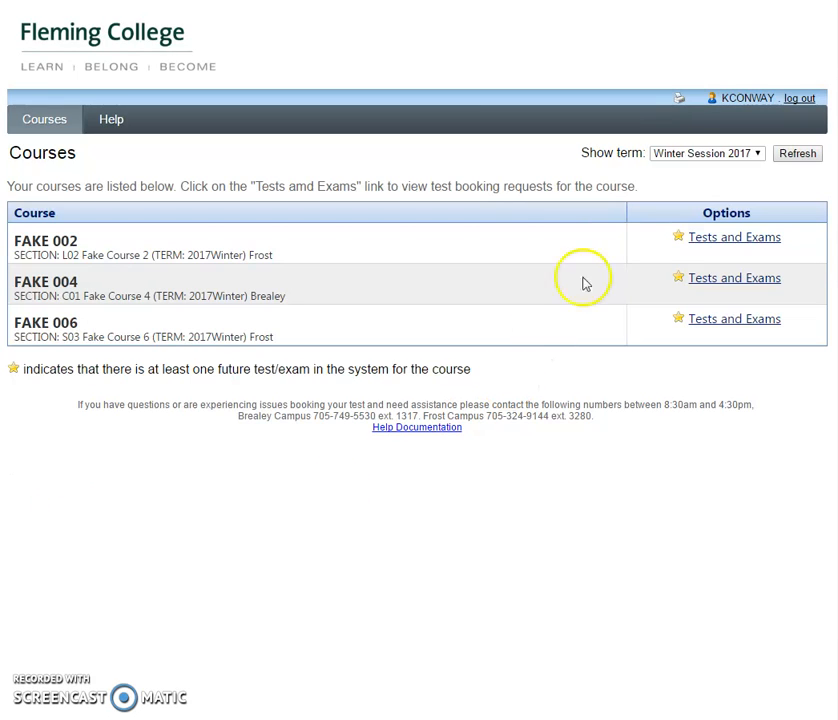
pyautogui.click(680, 244)
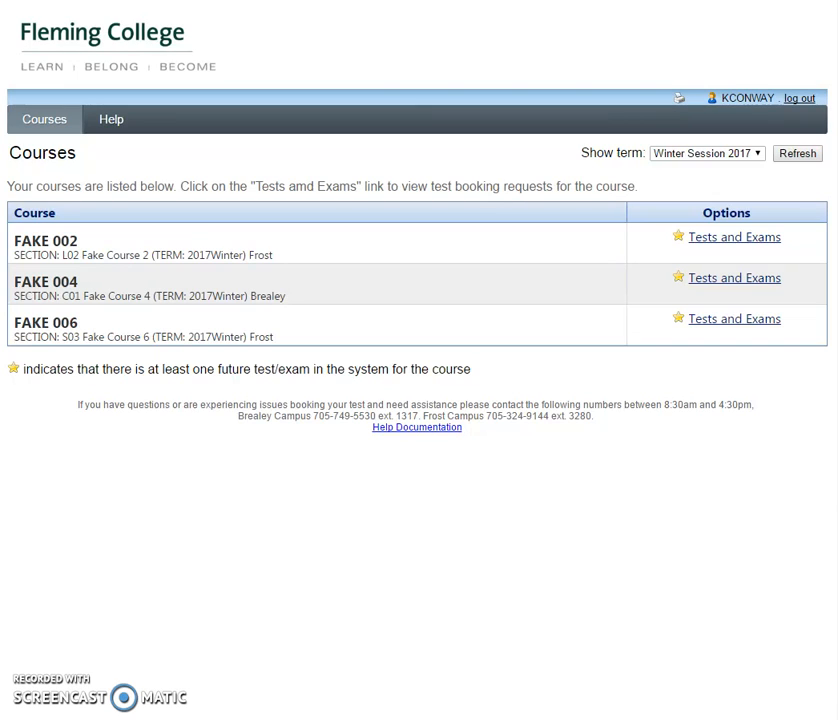
# Open the Tests and Exams list for FAKE 006.
pyautogui.click(744, 326)
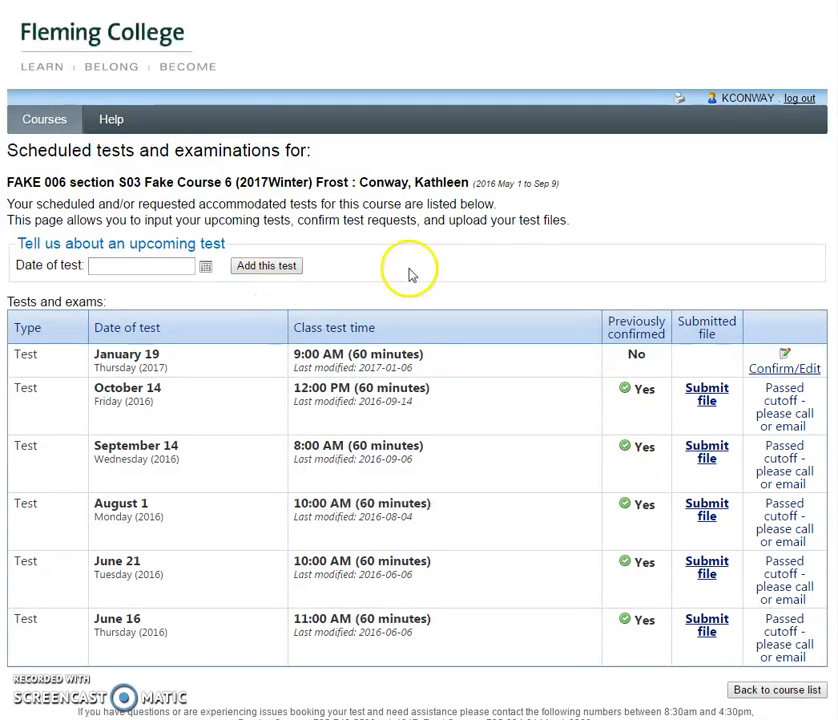
# Open the unconfirmed January 19 test (2017-01-19, 9:00–10:00 AM) for confirmation.
pyautogui.click(778, 369)
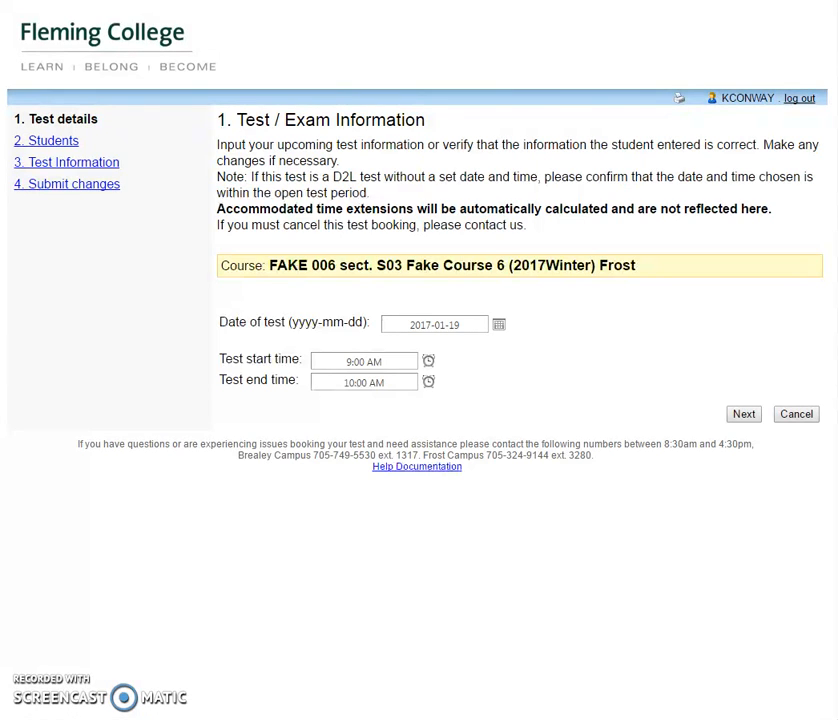
pyautogui.click(742, 421)
# Accept the test date and times, review the scheduled students, and continue to Test Information.
pyautogui.click(742, 417)
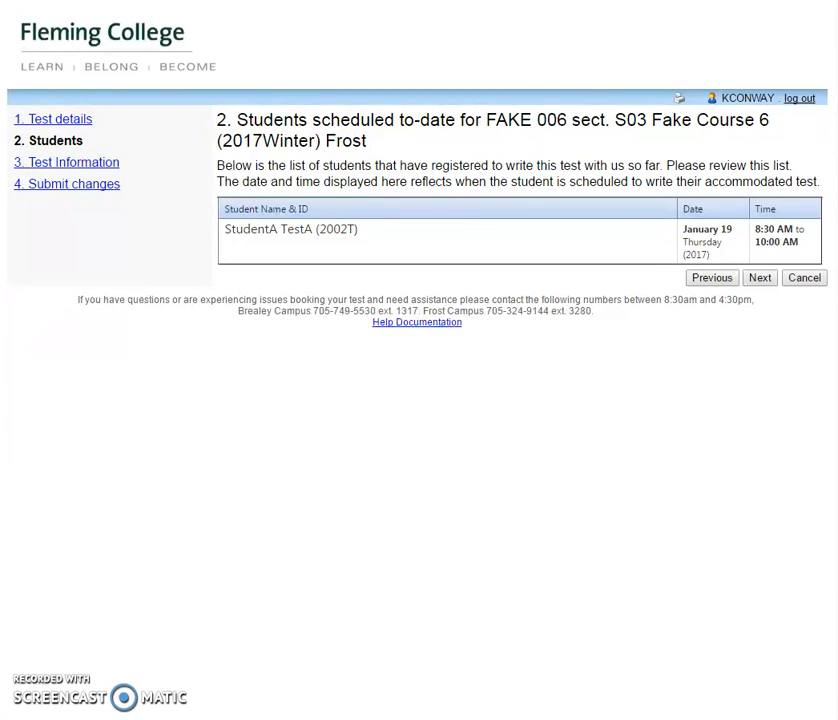
pyautogui.click(762, 279)
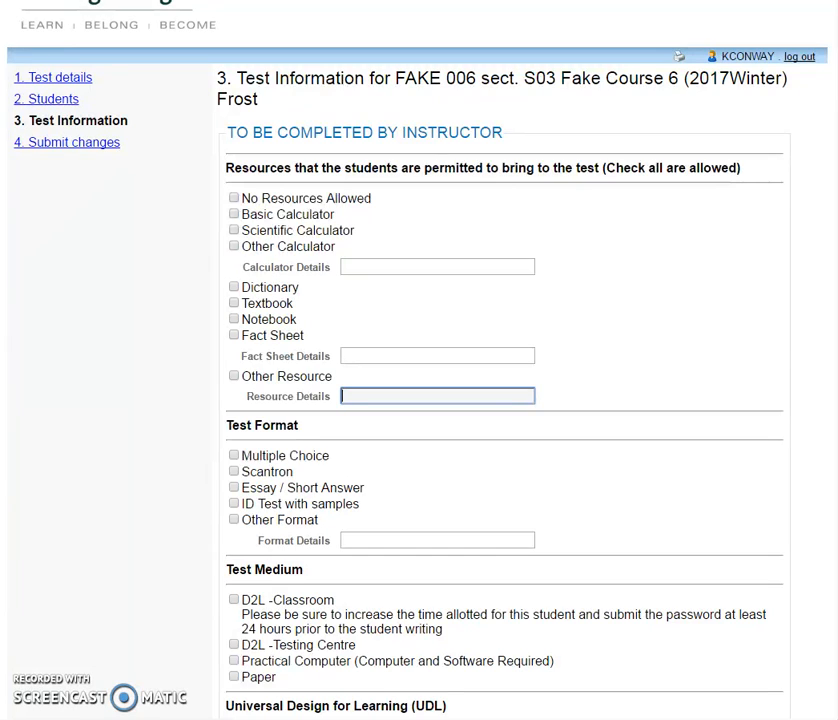
# Allow a 'non-programmable' scientific calculator and start an other-resource entry '1 8.5'.
pyautogui.click(234, 230)
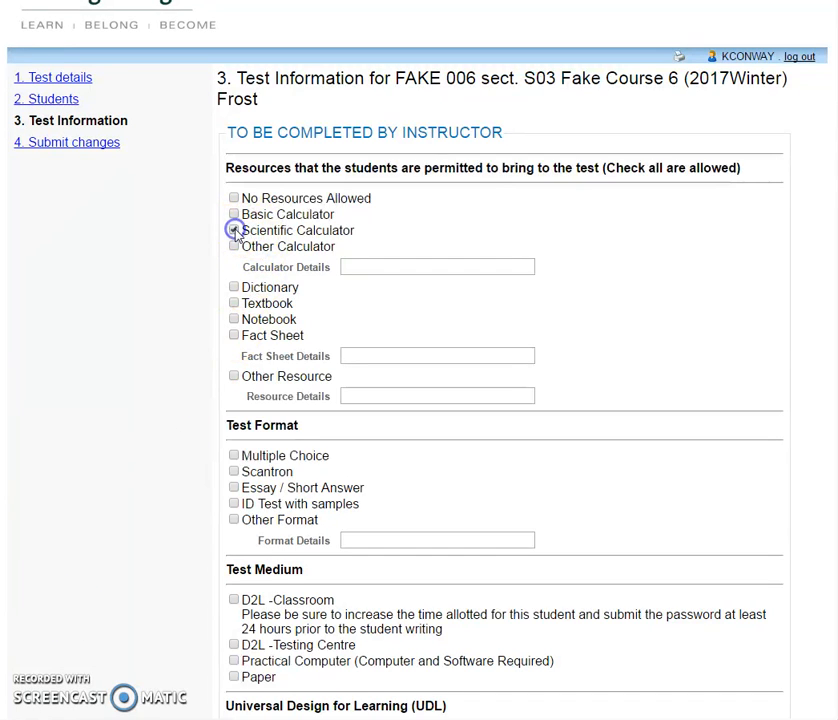
pyautogui.click(359, 267)
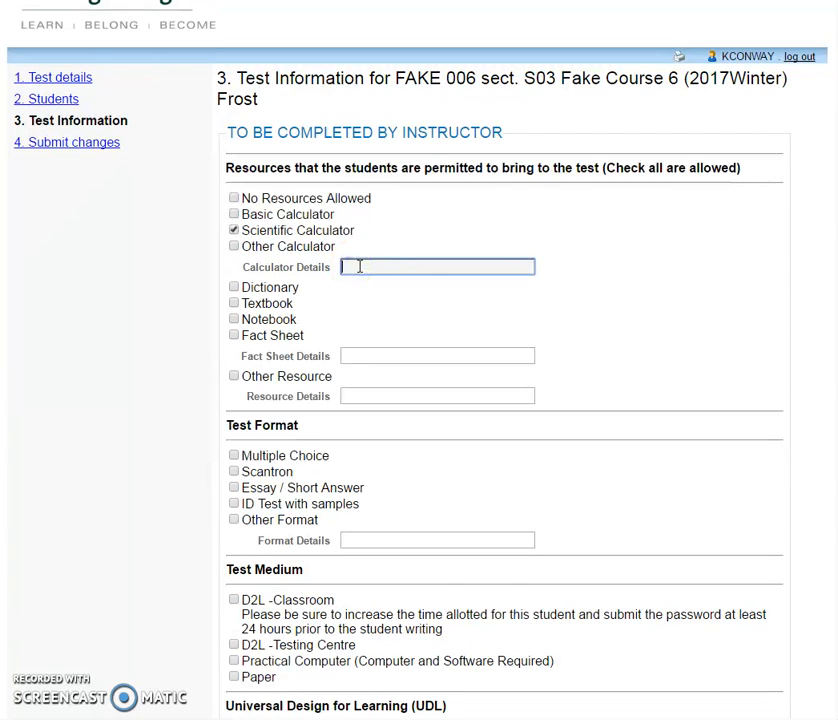
pyautogui.write('non-prog')
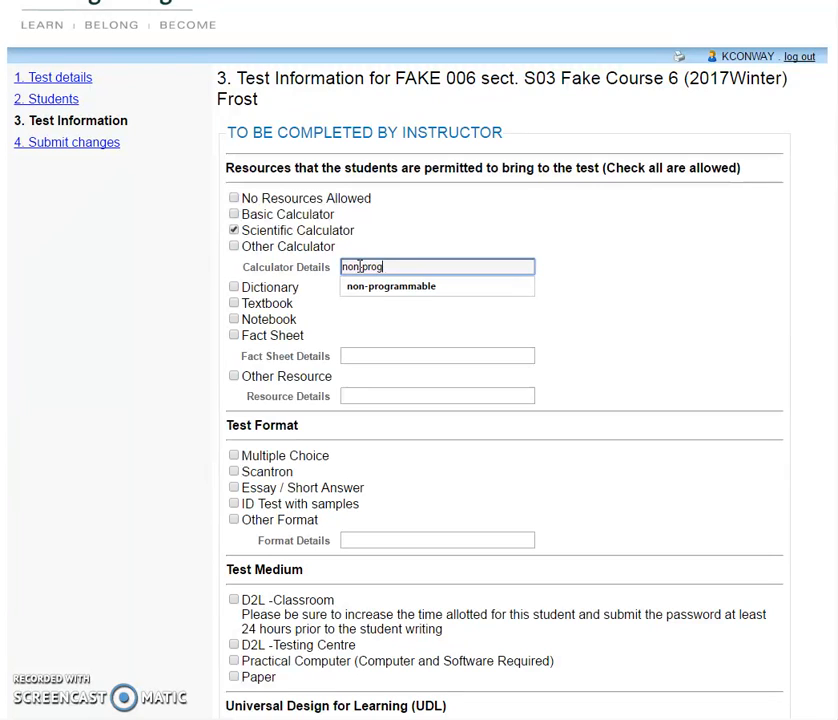
pyautogui.write('rammable')
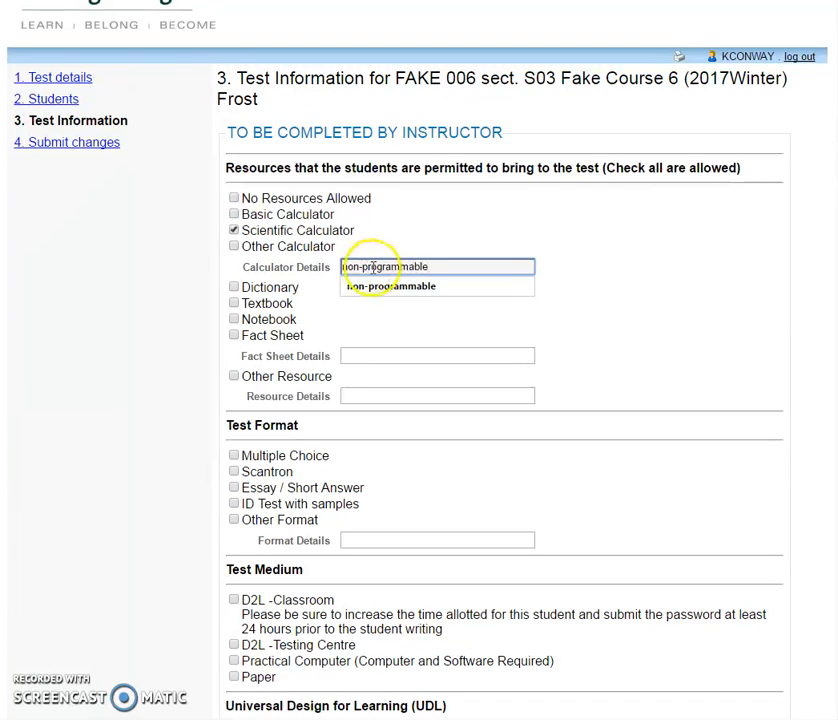
pyautogui.click(233, 377)
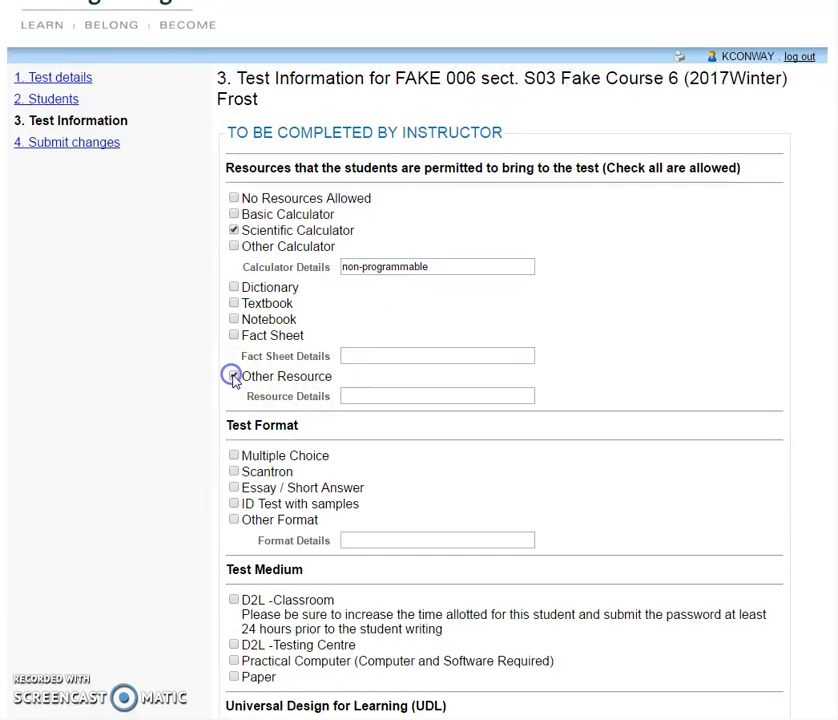
pyautogui.click(365, 397)
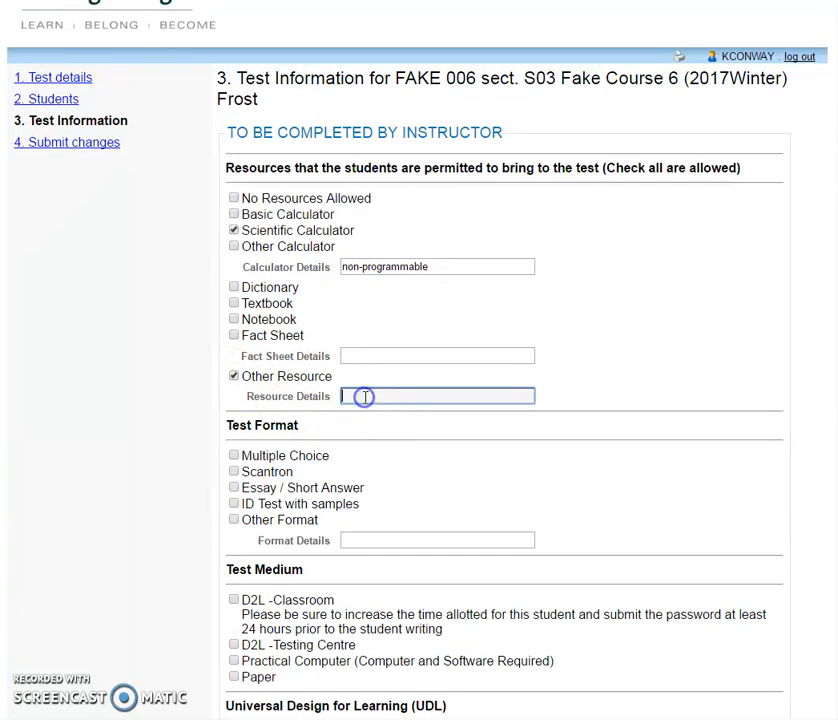
pyautogui.write('1 8.3')
pyautogui.press('BackSpace')
pyautogui.write('5')
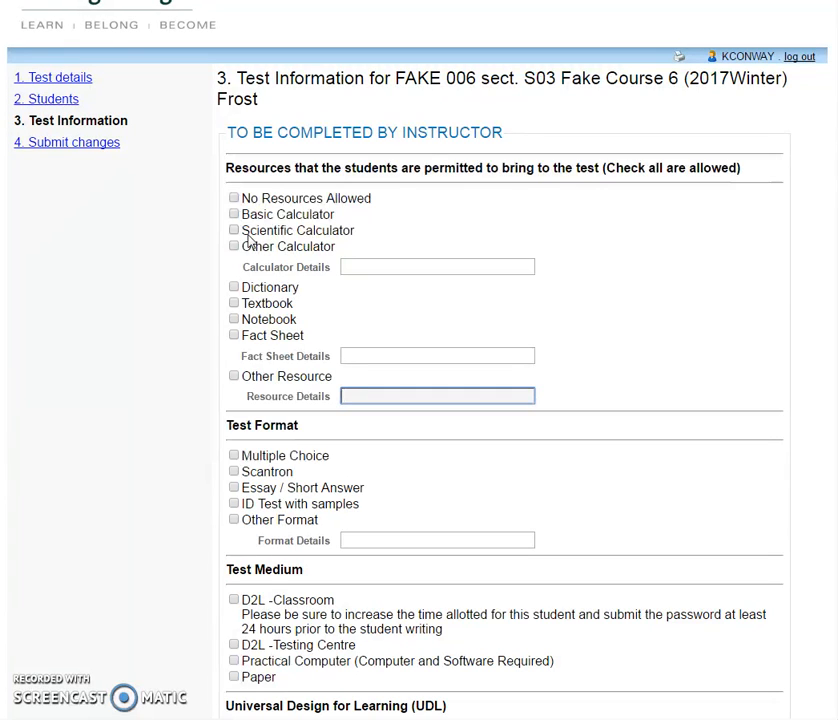
# Re-enter 'non-programmable' calculator details and the other resource '1 8.5 x 11 double-sided handwritten formula sheet'.
pyautogui.click(234, 230)
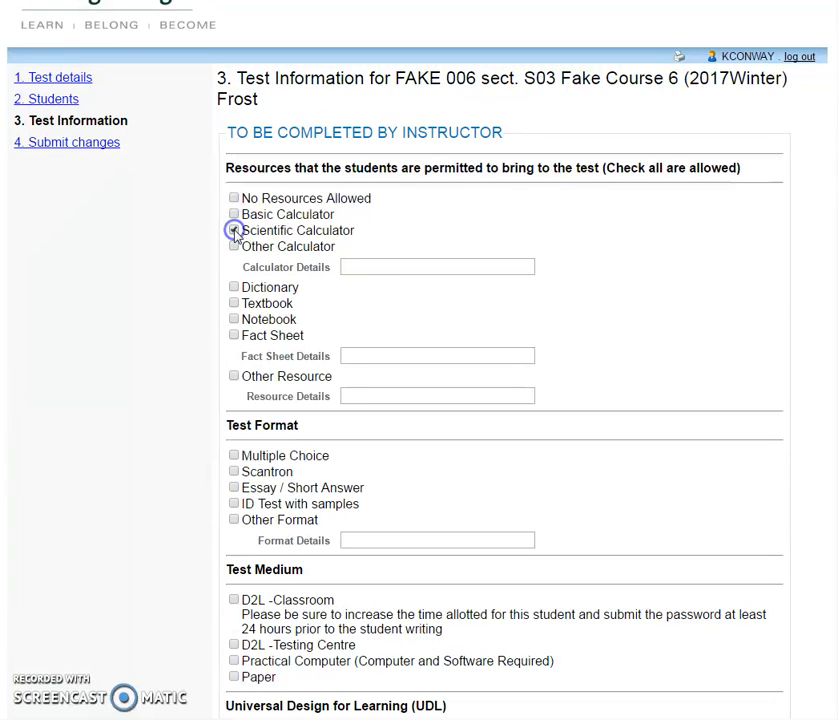
pyautogui.click(361, 266)
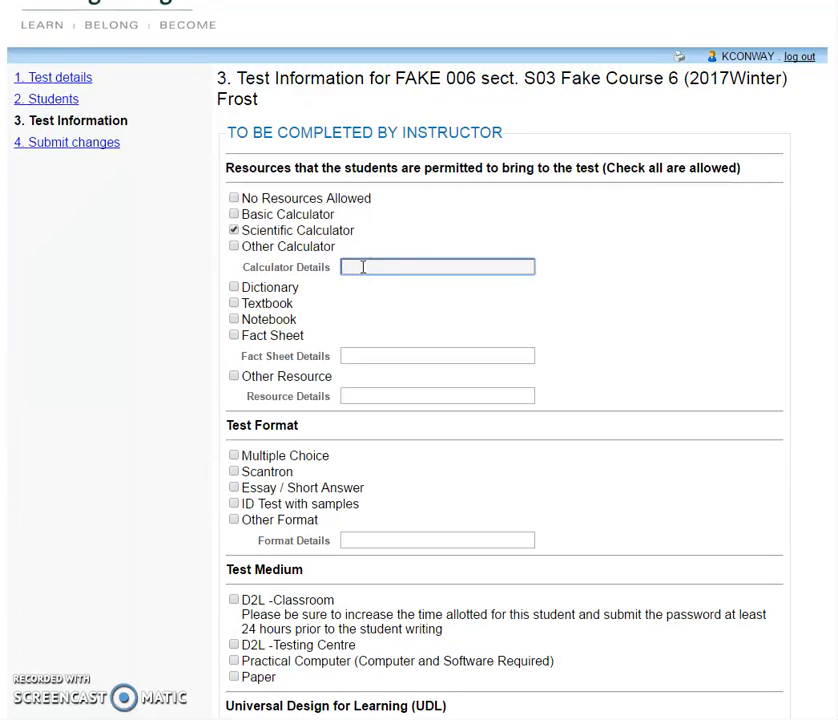
pyautogui.write('non')
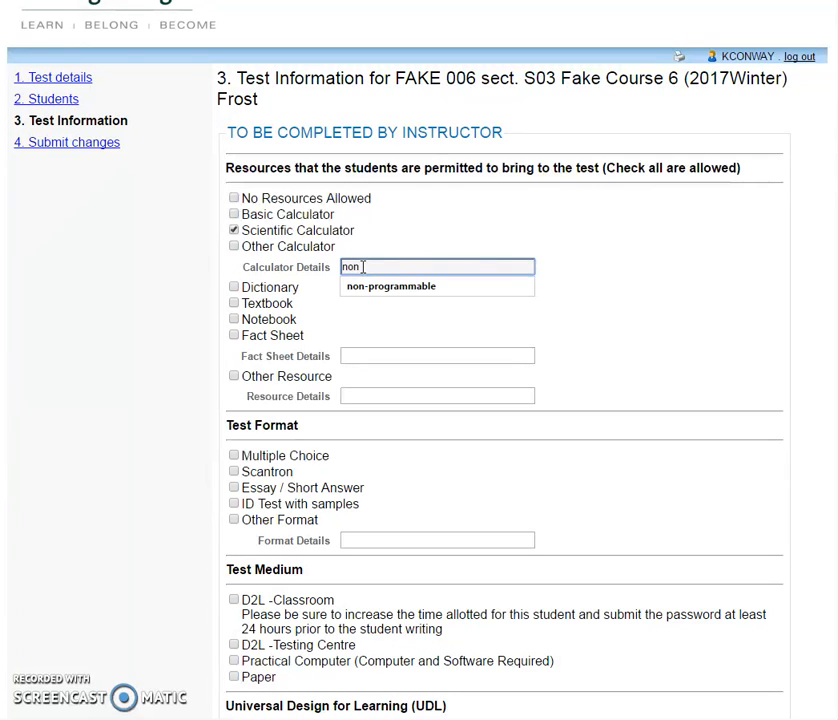
pyautogui.write('-programmable')
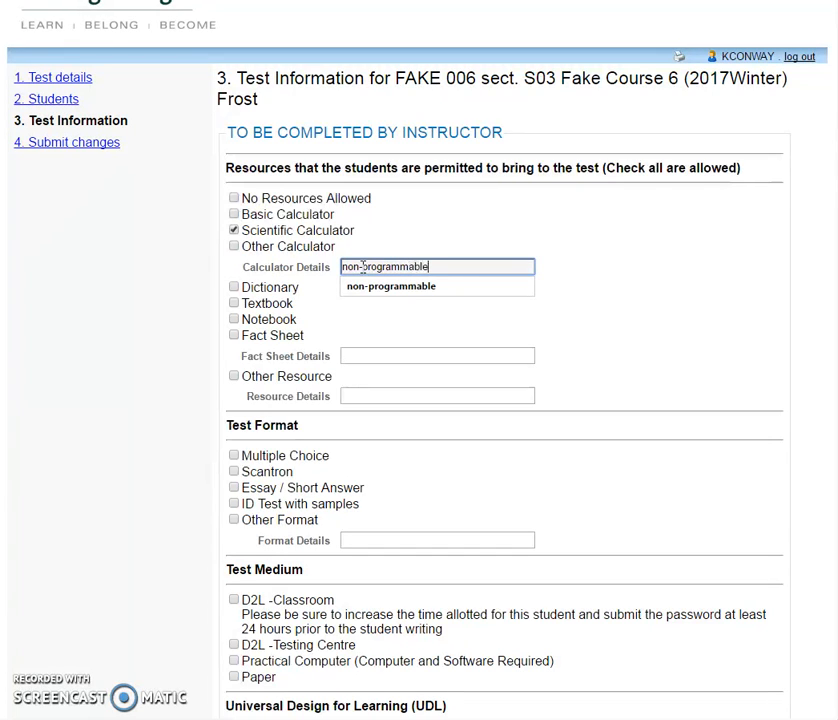
pyautogui.click(234, 377)
pyautogui.click(359, 395)
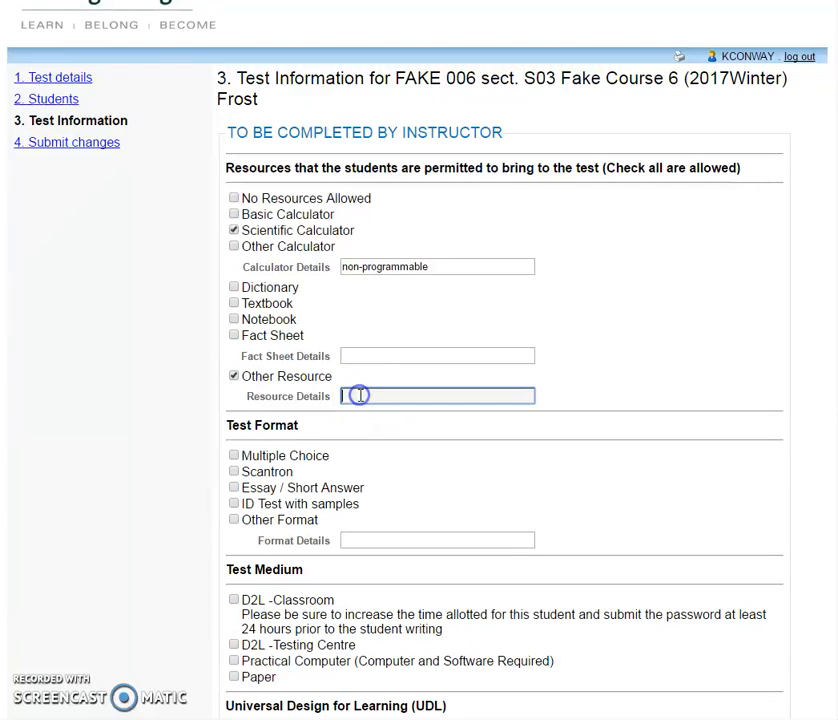
pyautogui.write('1 8.5 x 11 doub')
pyautogui.write('l')
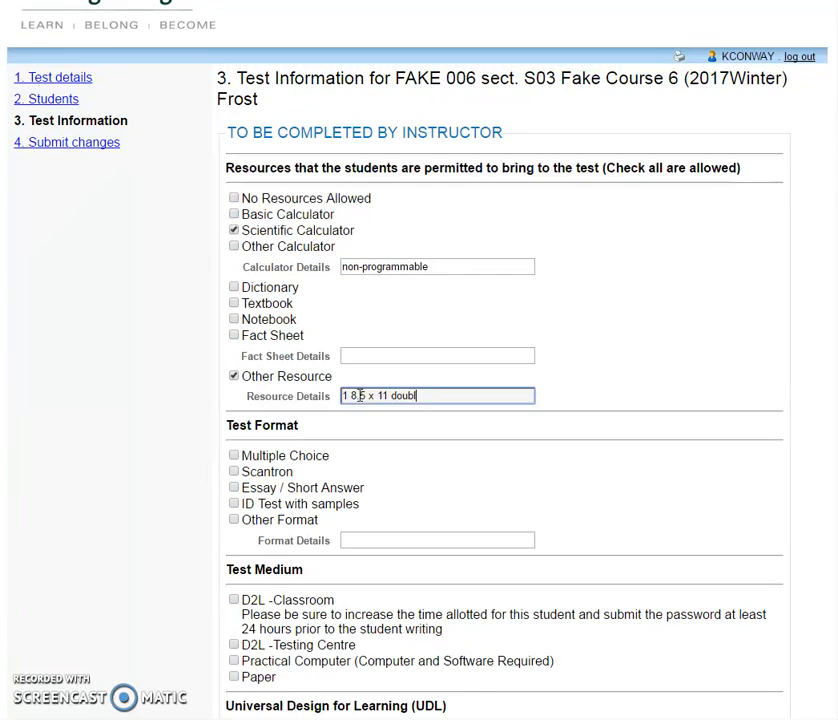
pyautogui.write('e-sided handwritten')
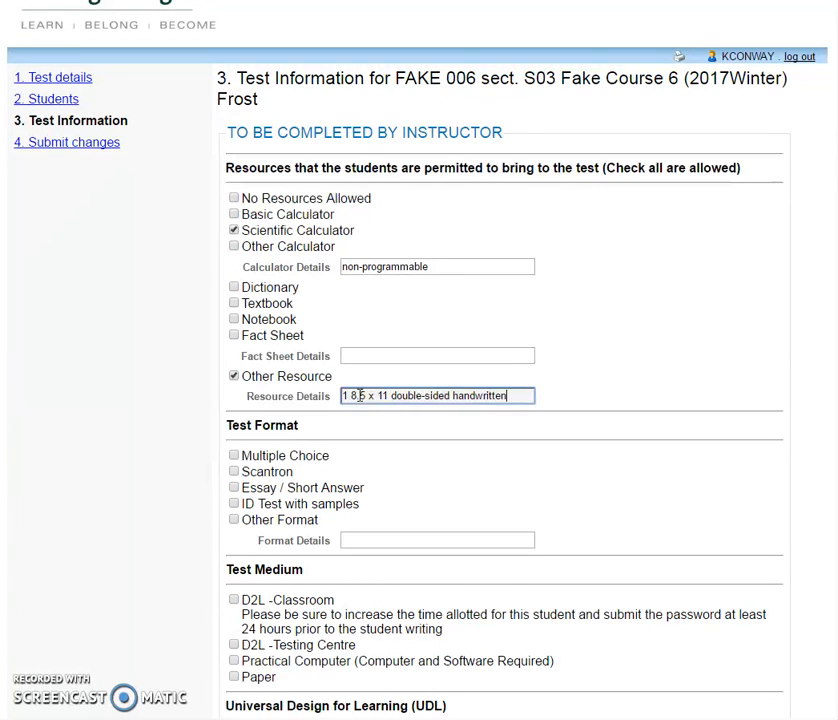
pyautogui.write(' formula')
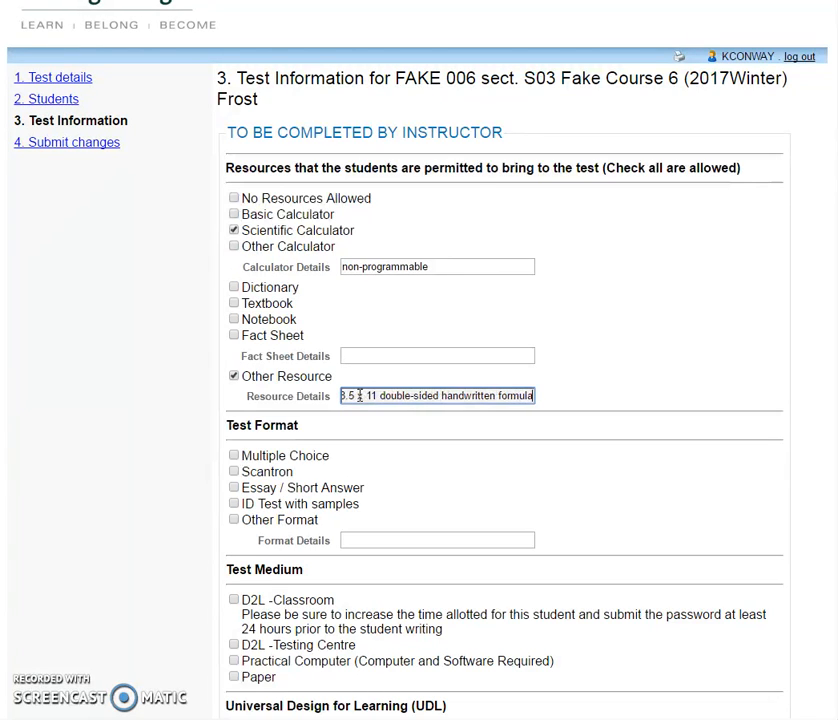
pyautogui.write(' sheet')
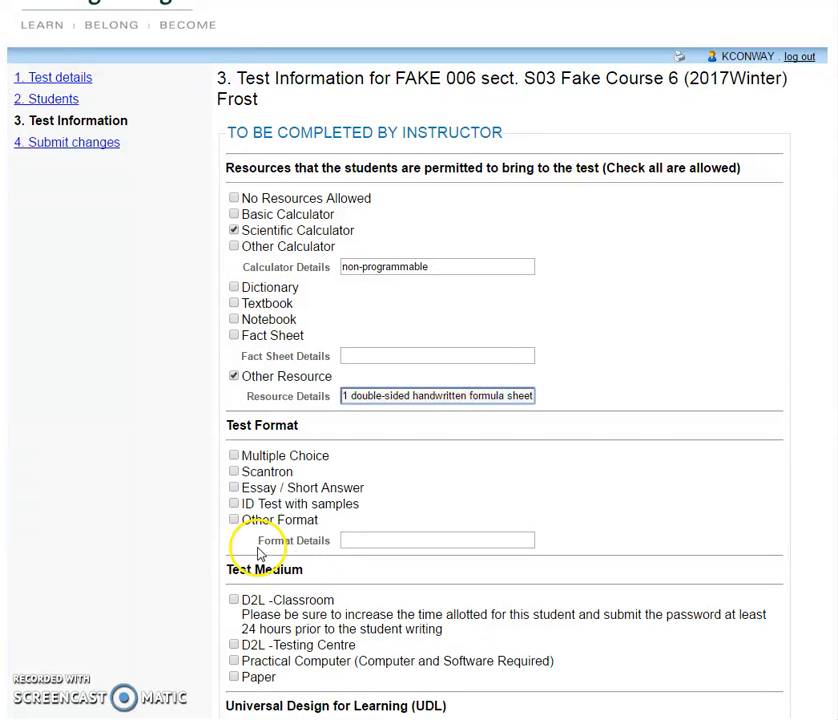
# Choose Multiple Choice as the test format and Paper as the test medium.
pyautogui.click(233, 456)
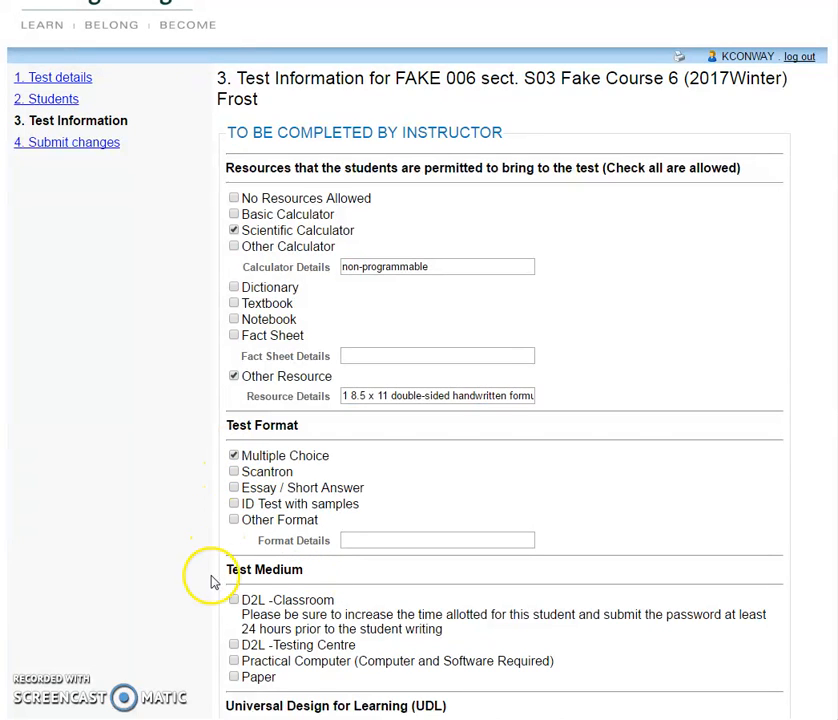
pyautogui.scroll(-3, 420, 400)
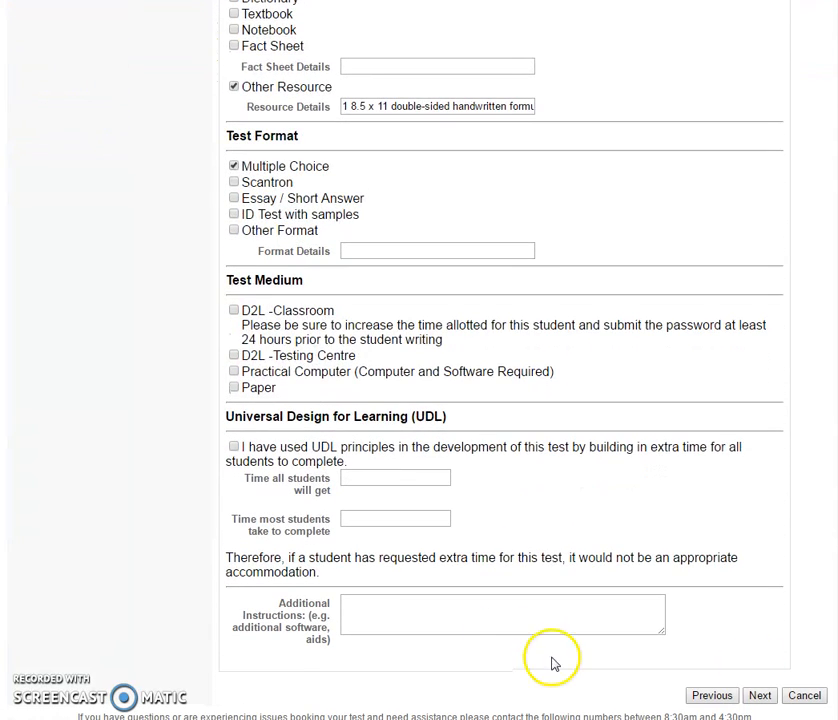
pyautogui.click(235, 389)
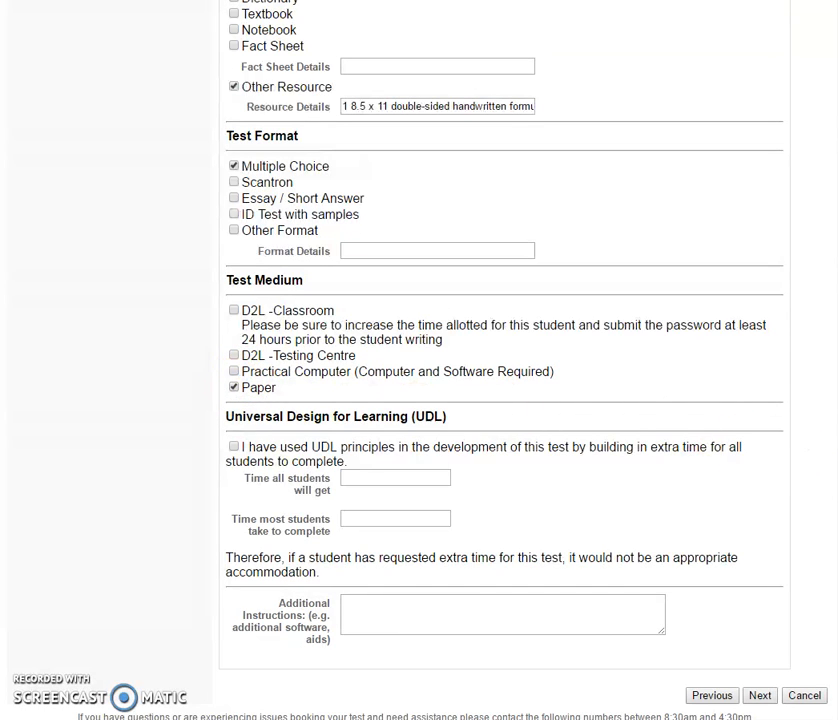
pyautogui.scroll(-1, 420, 360)
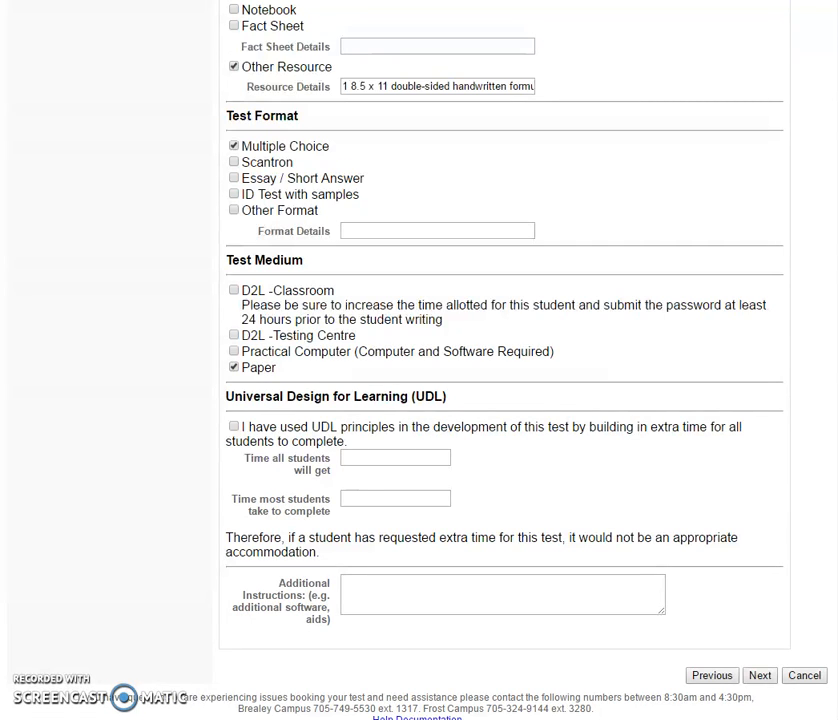
# Proceed to step 4, Confirm exam details, and review down to the upload area.
pyautogui.click(759, 677)
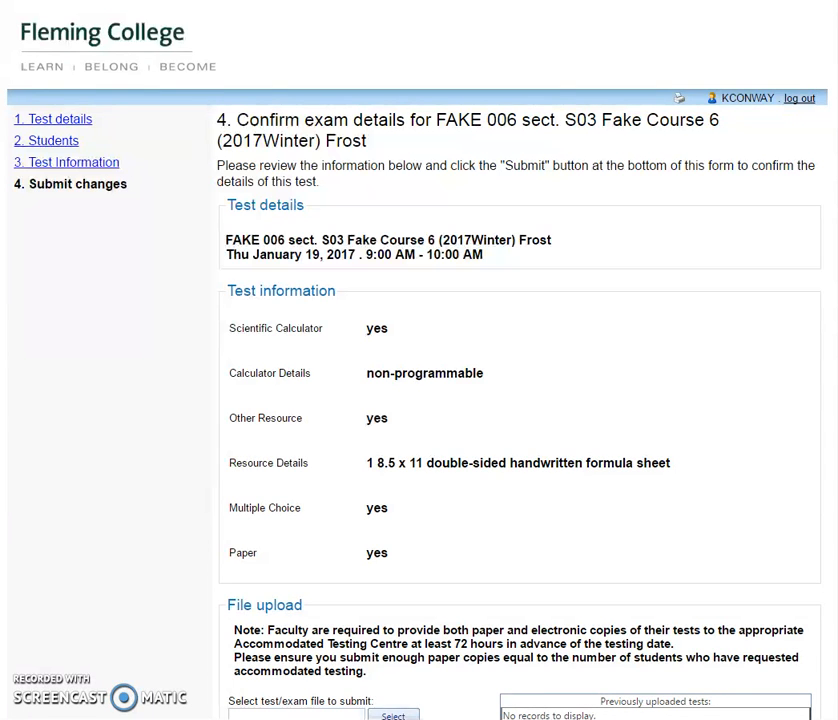
pyautogui.scroll(-3, 419, 400)
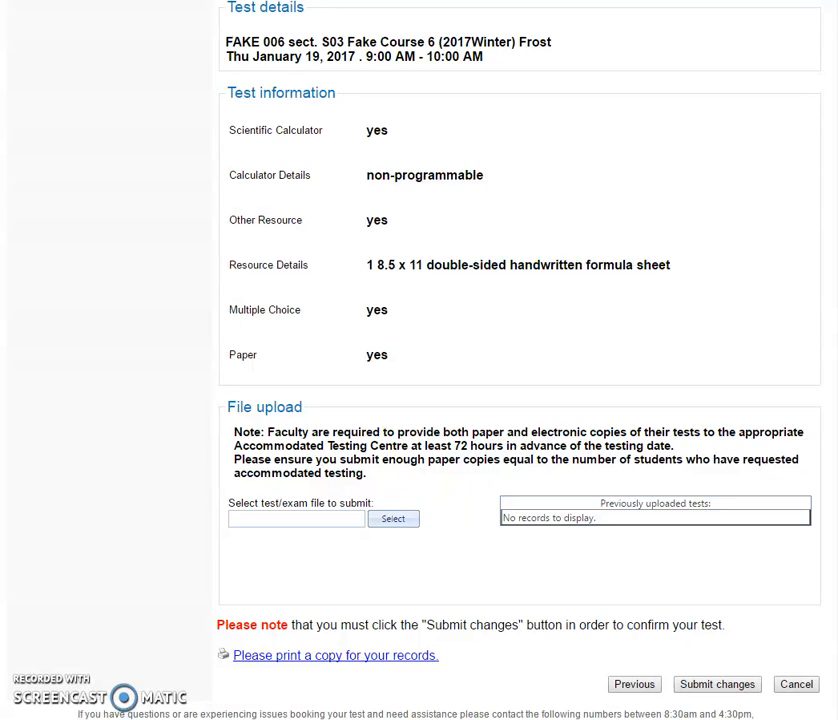
pyautogui.click(393, 519)
# Submit the FAKE 006 January 19 test booking changes.
pyautogui.click(714, 688)
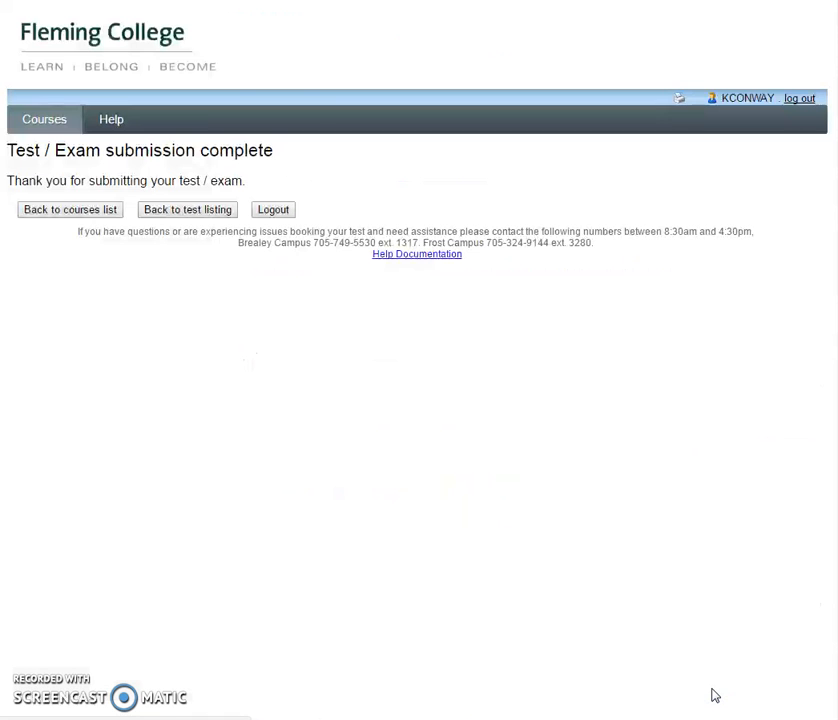